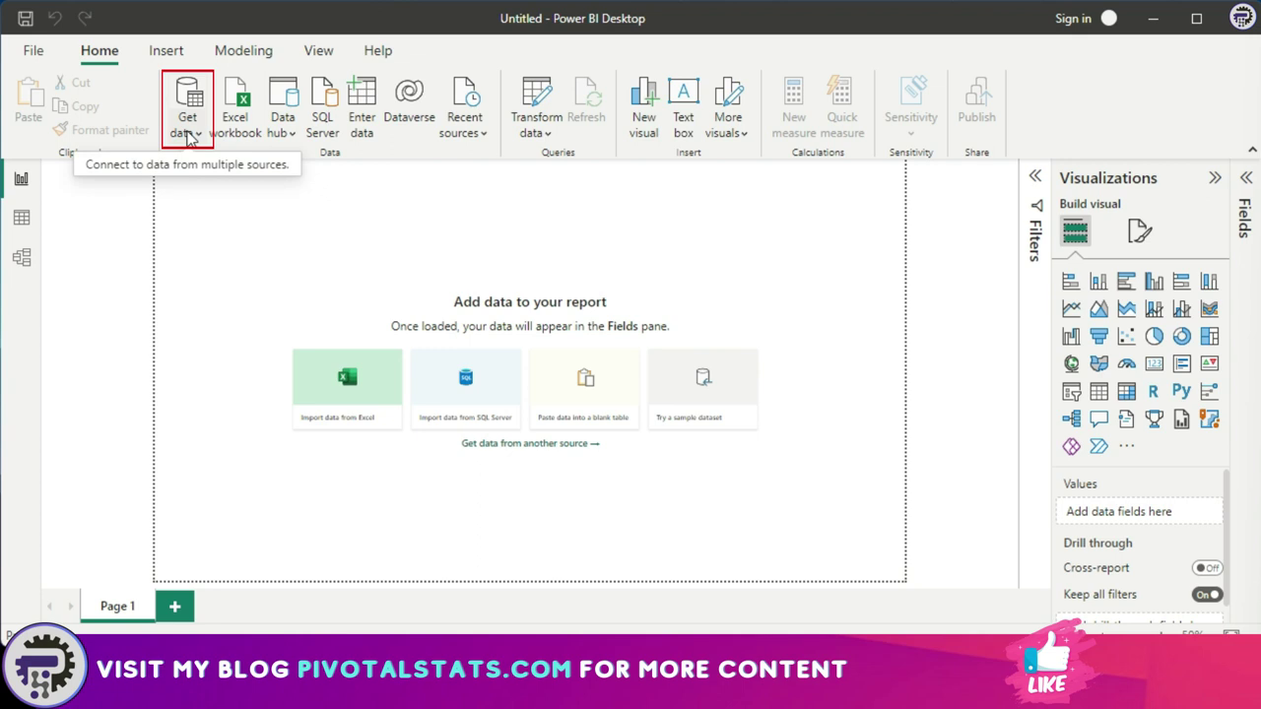
# Open the full Get Data connector catalogue and show the File category's connectors
pyautogui.click(188, 134)
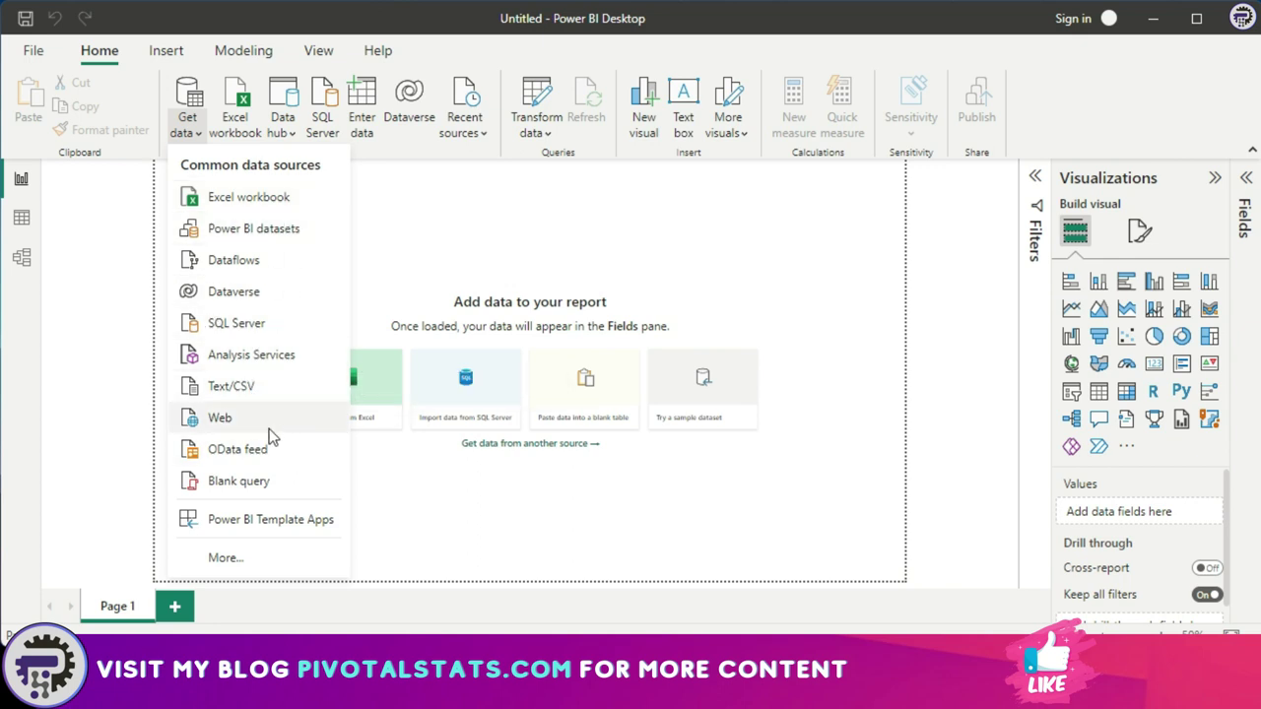
pyautogui.click(224, 558)
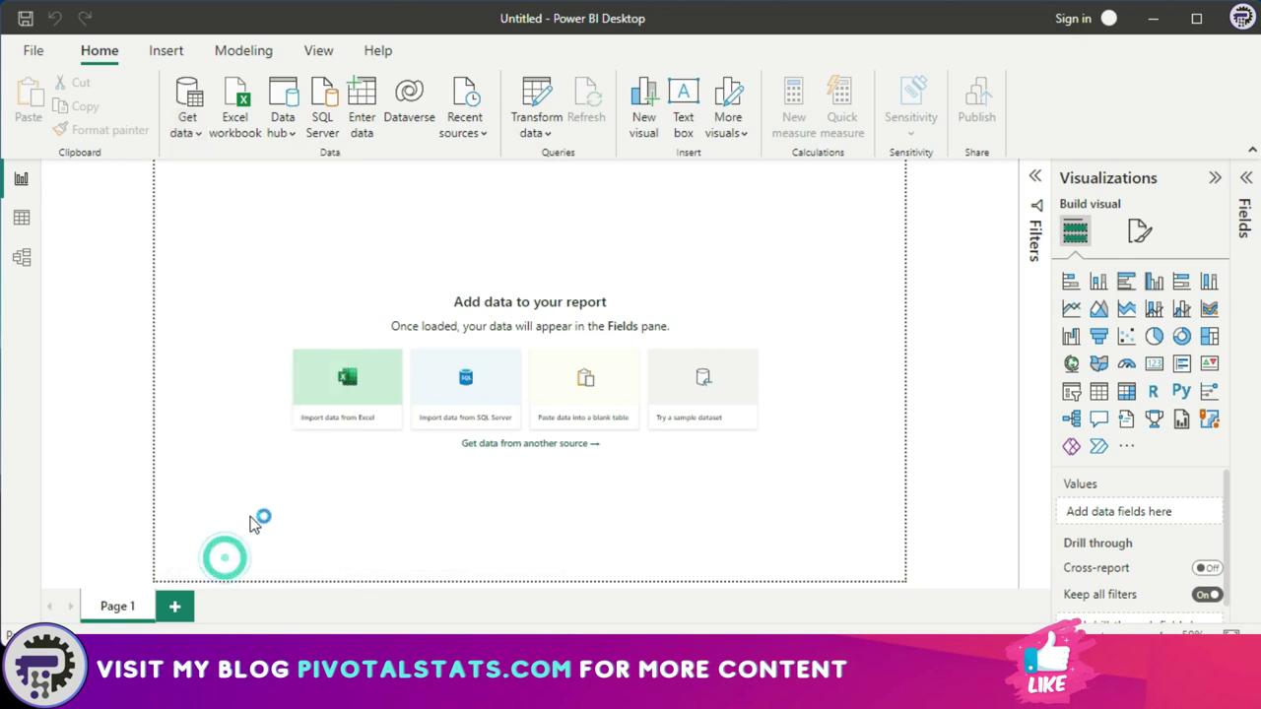
pyautogui.moveTo(462, 15); pyautogui.dragTo(414, 16)
pyautogui.click(382, 303)
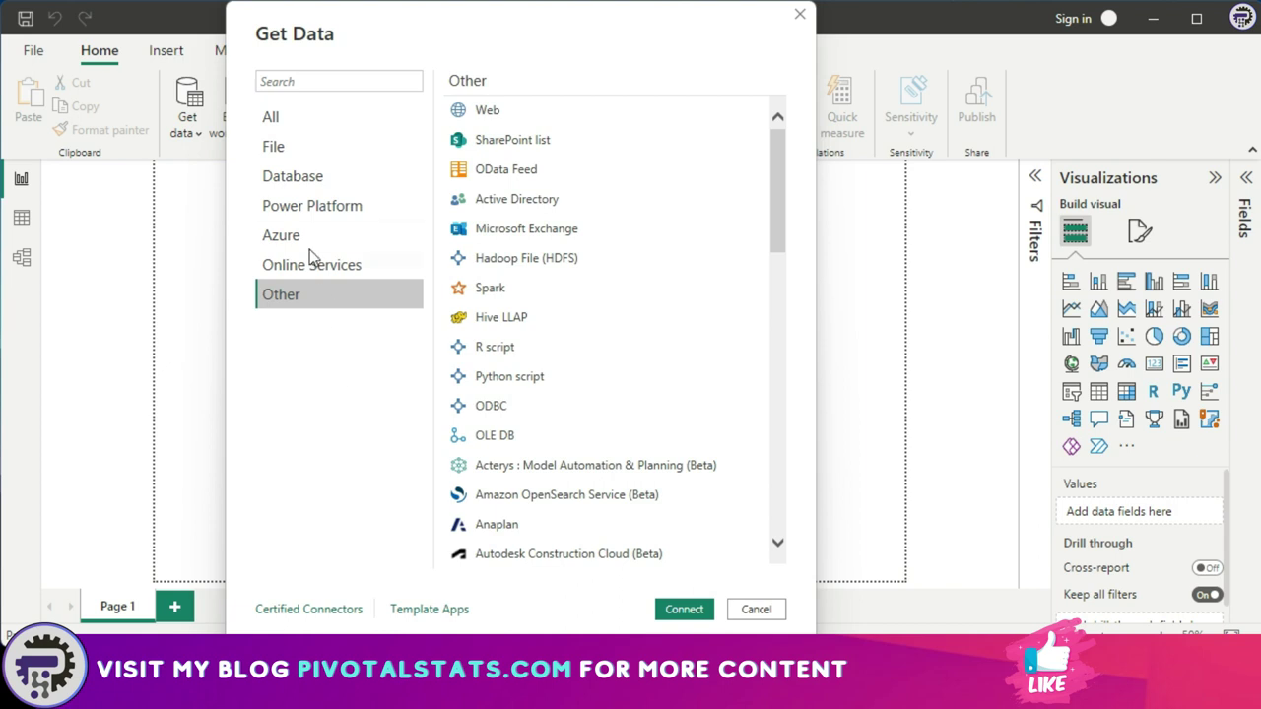
pyautogui.click(323, 153)
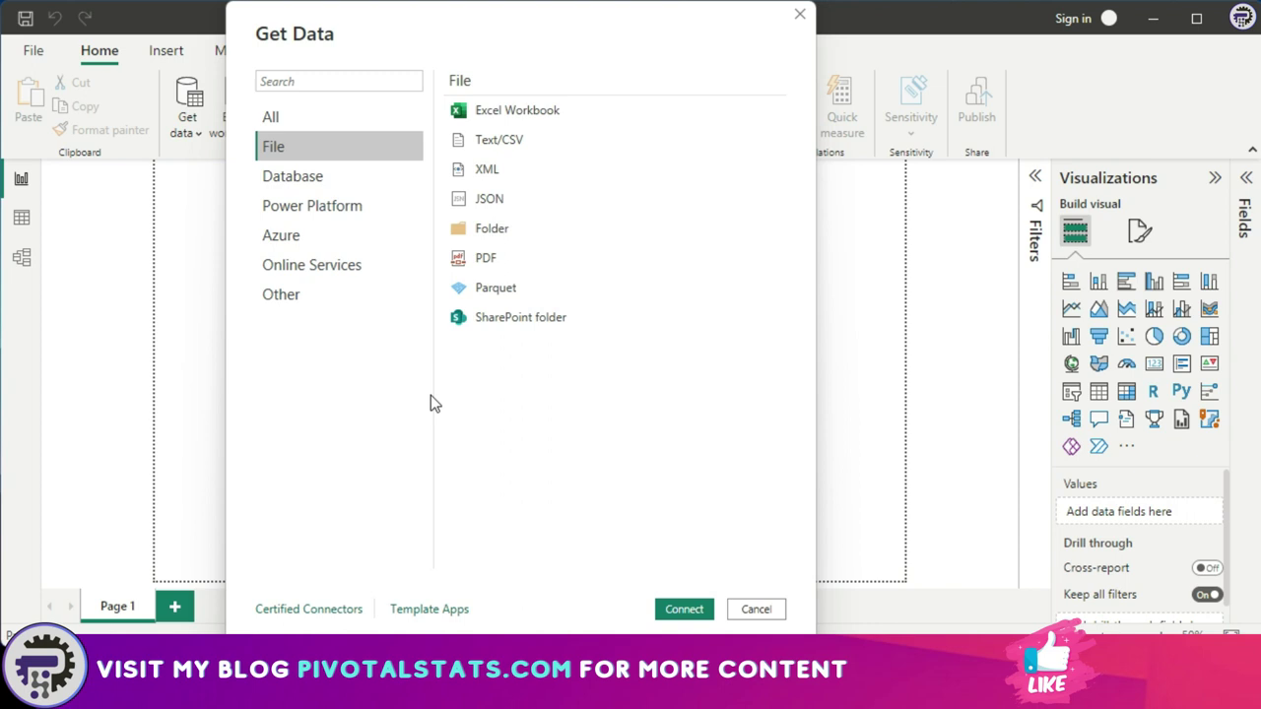
# Connect with the Folder connector to the Data folder path, previewing files 1.xlsx through 5.xlsx
pyautogui.click(287, 154)
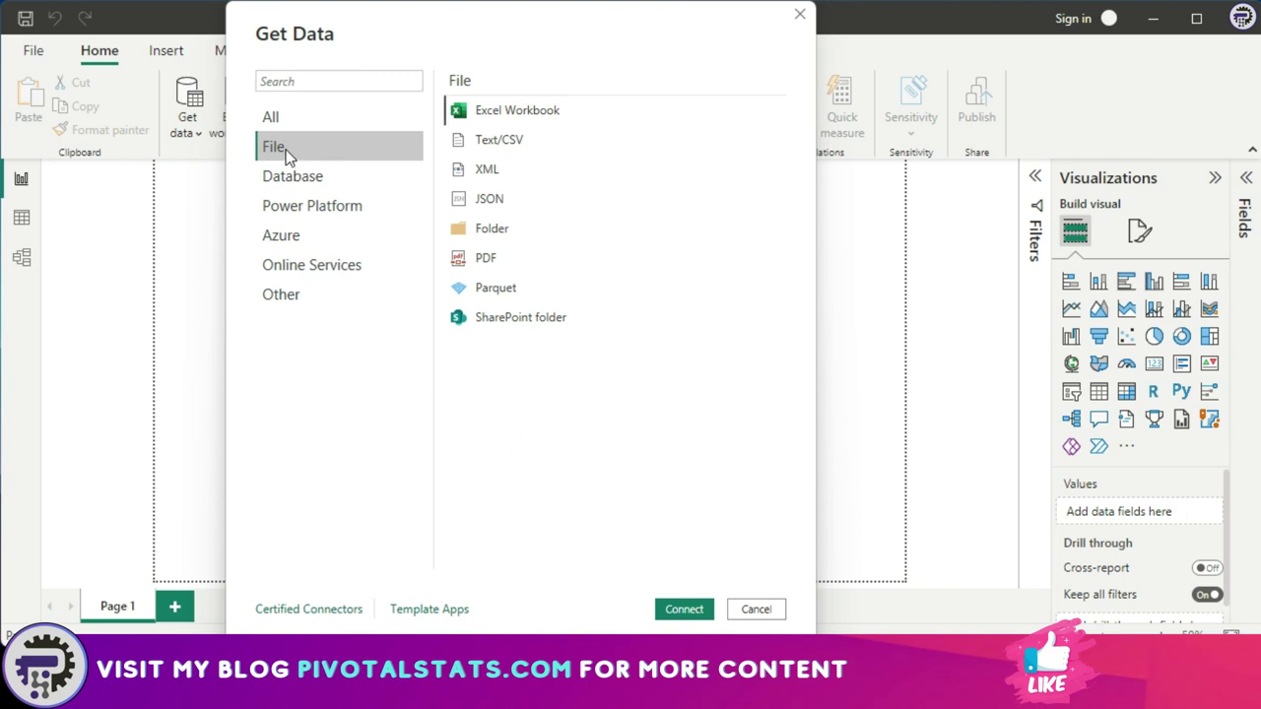
pyautogui.click(493, 237)
pyautogui.click(684, 609)
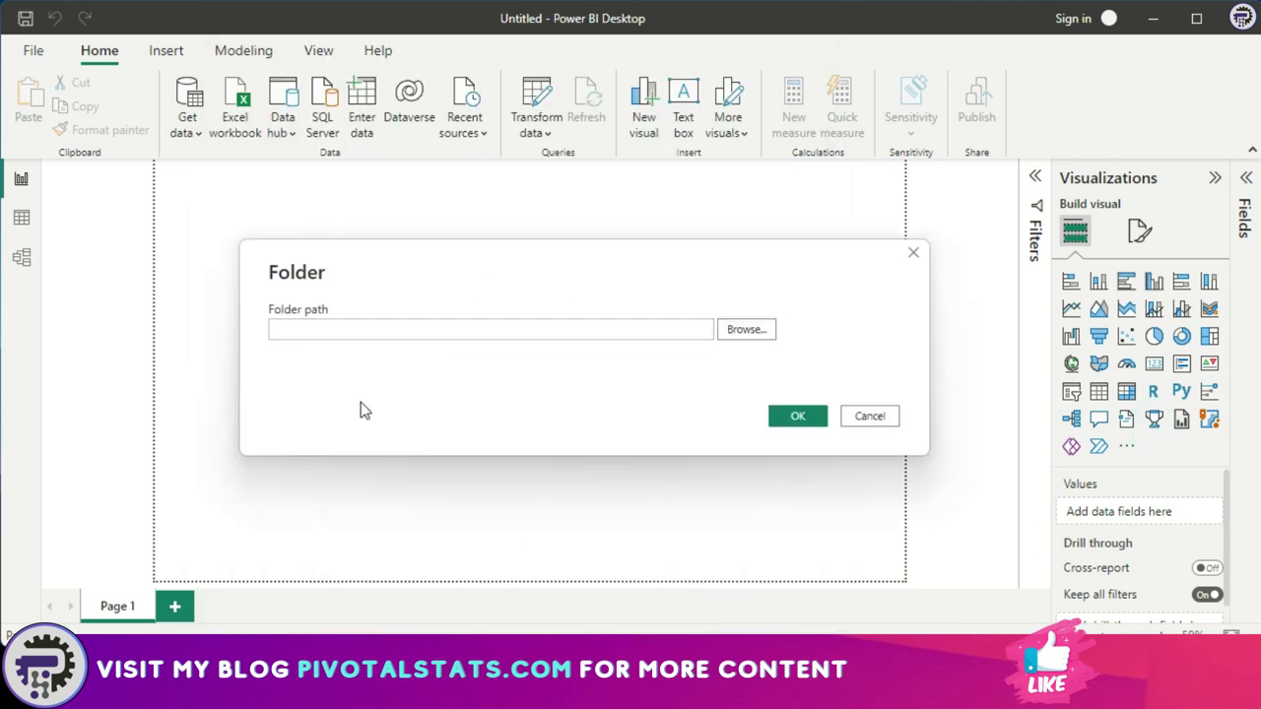
pyautogui.click(746, 330)
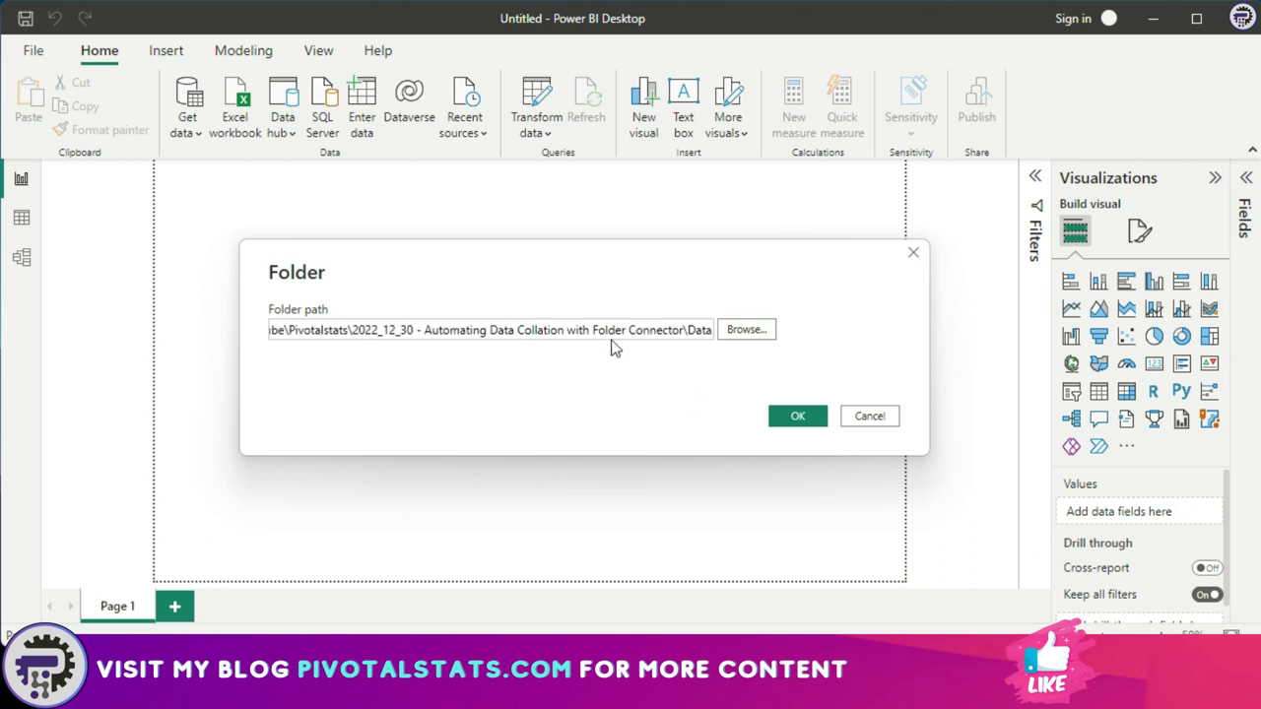
pyautogui.click(615, 374)
pyautogui.click(798, 419)
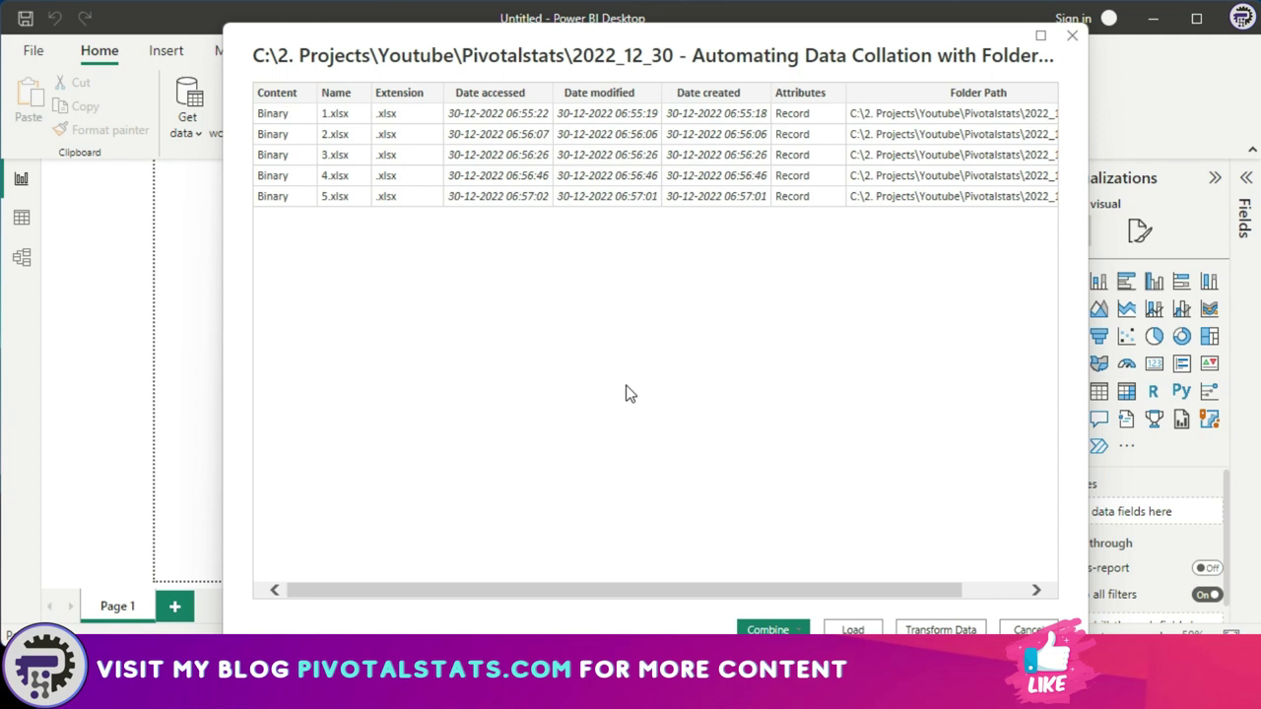
# Open the Combine options under the folder's five-file preview list
pyautogui.moveTo(779, 36); pyautogui.dragTo(779, 14)
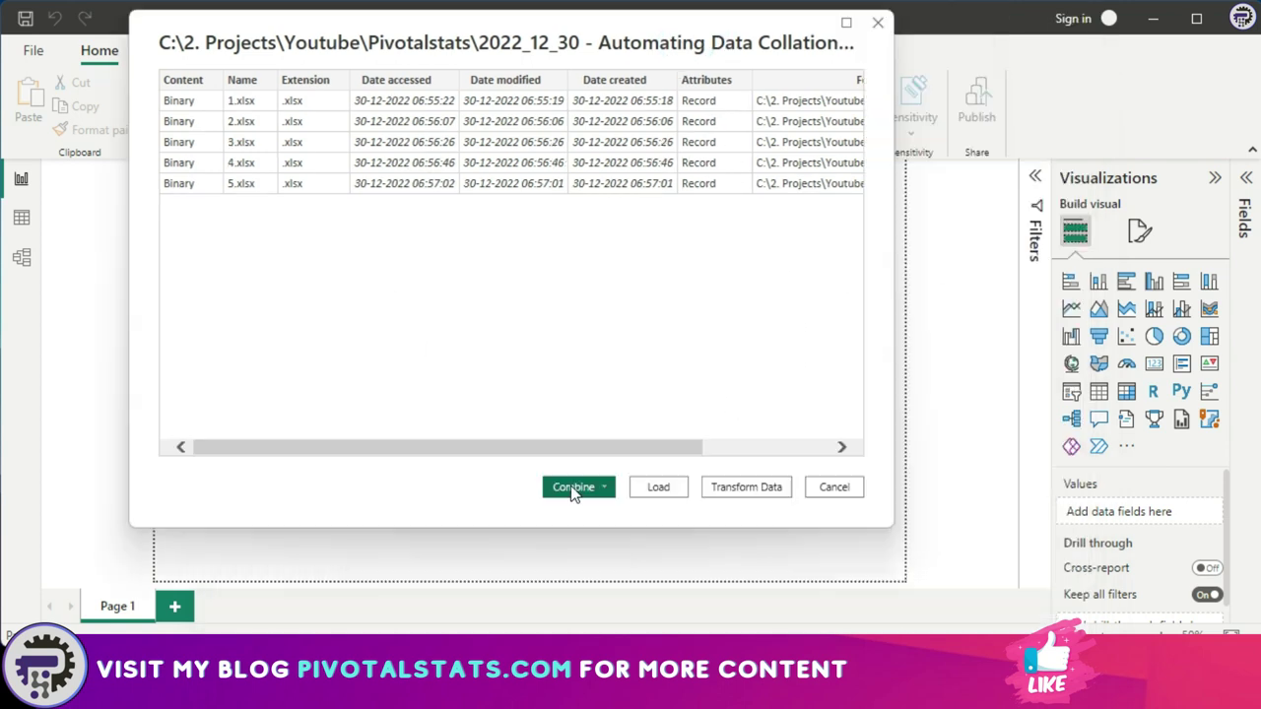
pyautogui.click(574, 489)
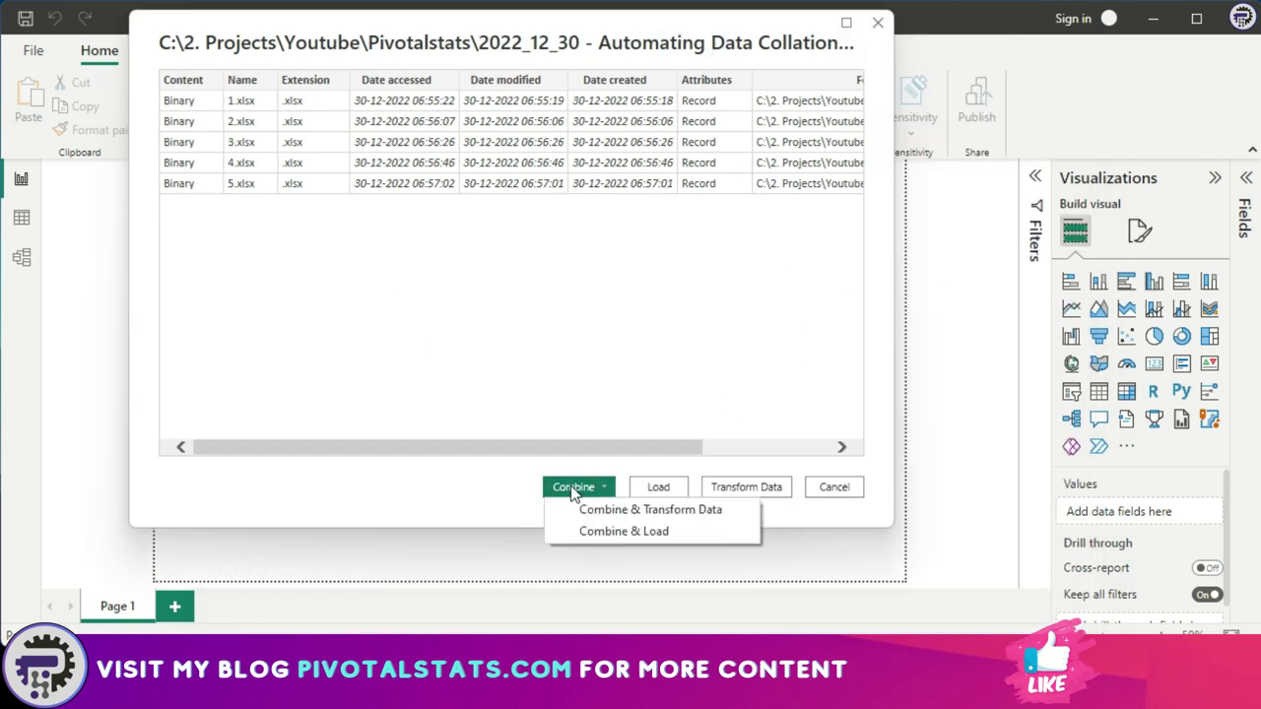
# Choose Combine & Load and extract Sheet1 from every file into the Data table
pyautogui.click(634, 531)
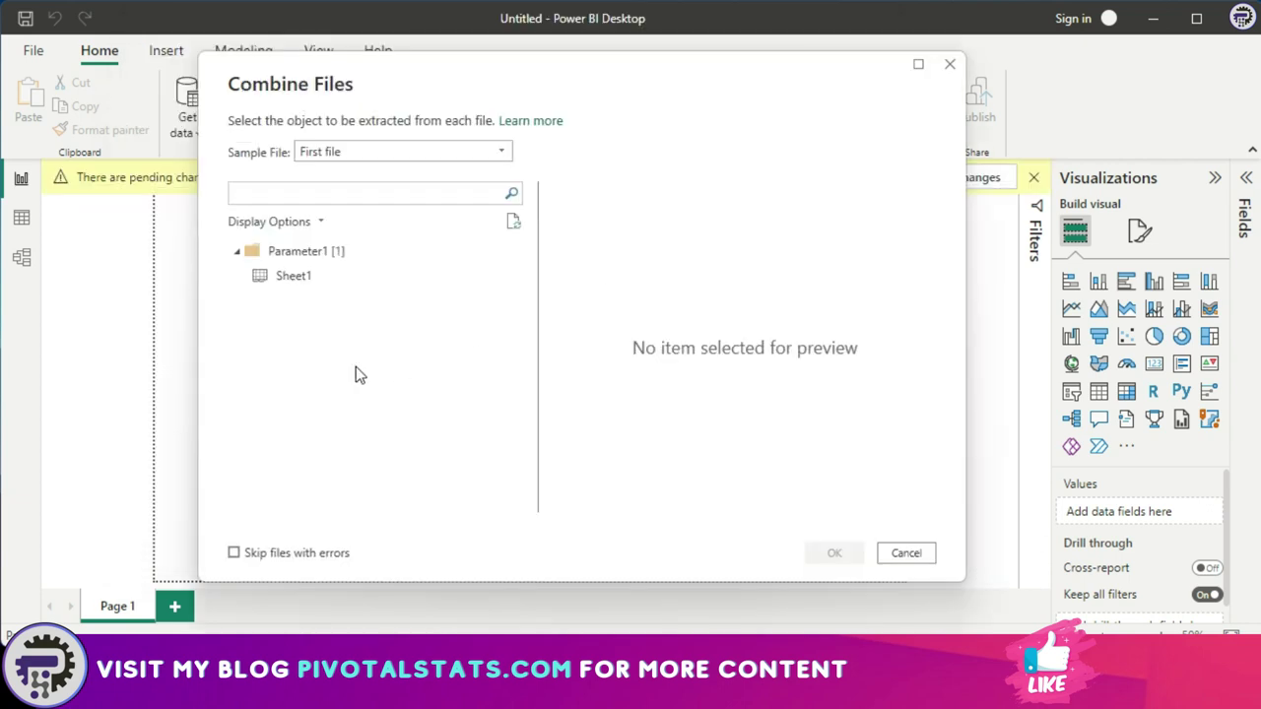
pyautogui.click(296, 280)
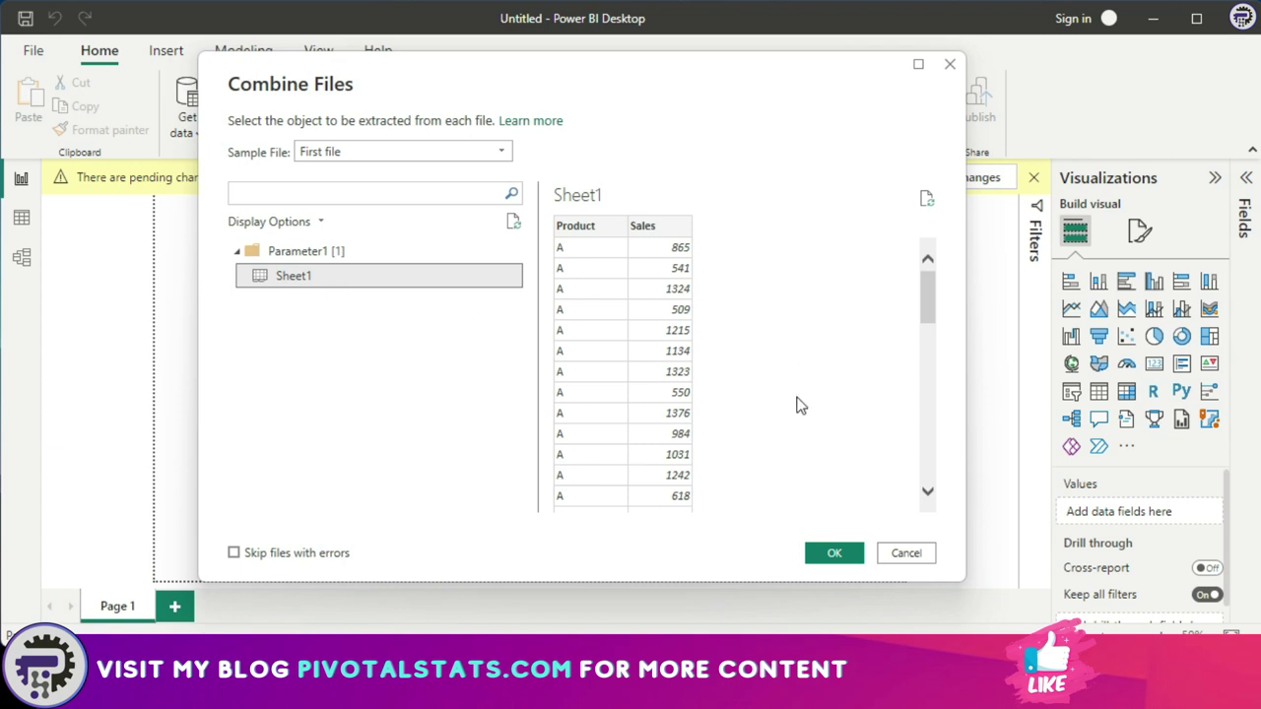
pyautogui.click(828, 553)
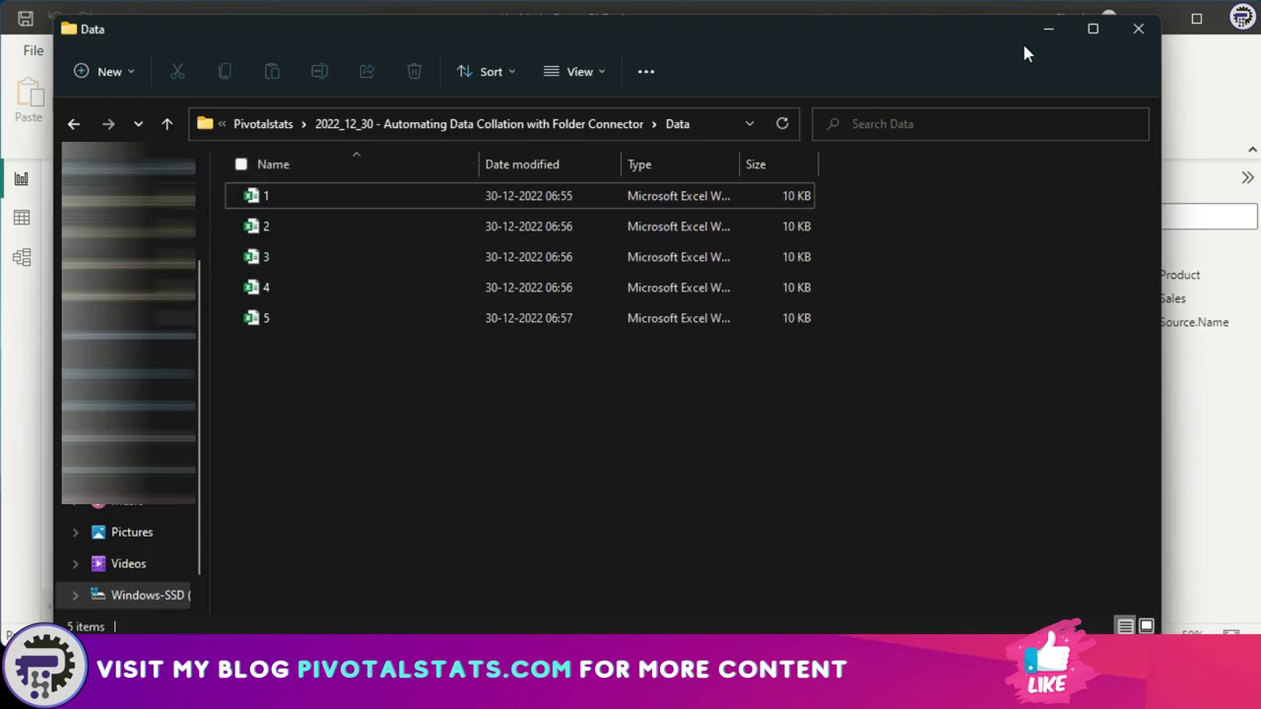
# In Data view, confirm sources 1.xlsx–5.xlsx and products A–E via the filters, then return to Report view
pyautogui.click(1049, 32)
pyautogui.click(22, 217)
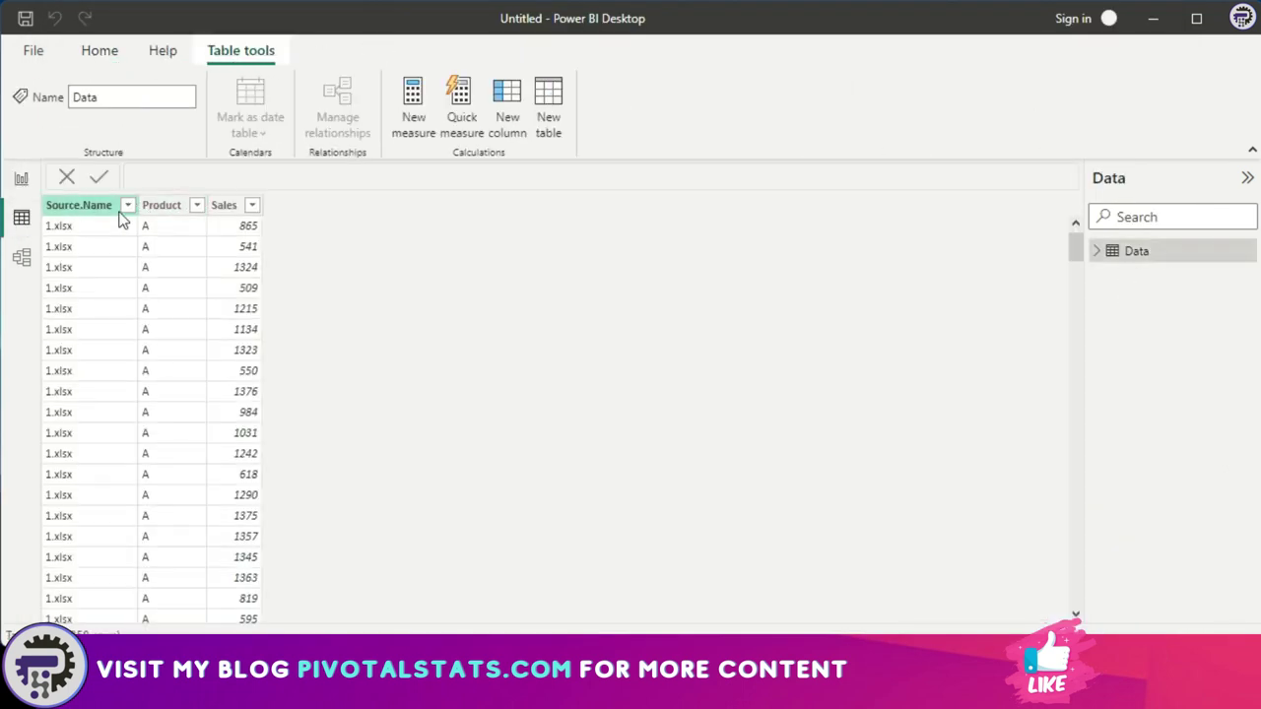
pyautogui.click(129, 205)
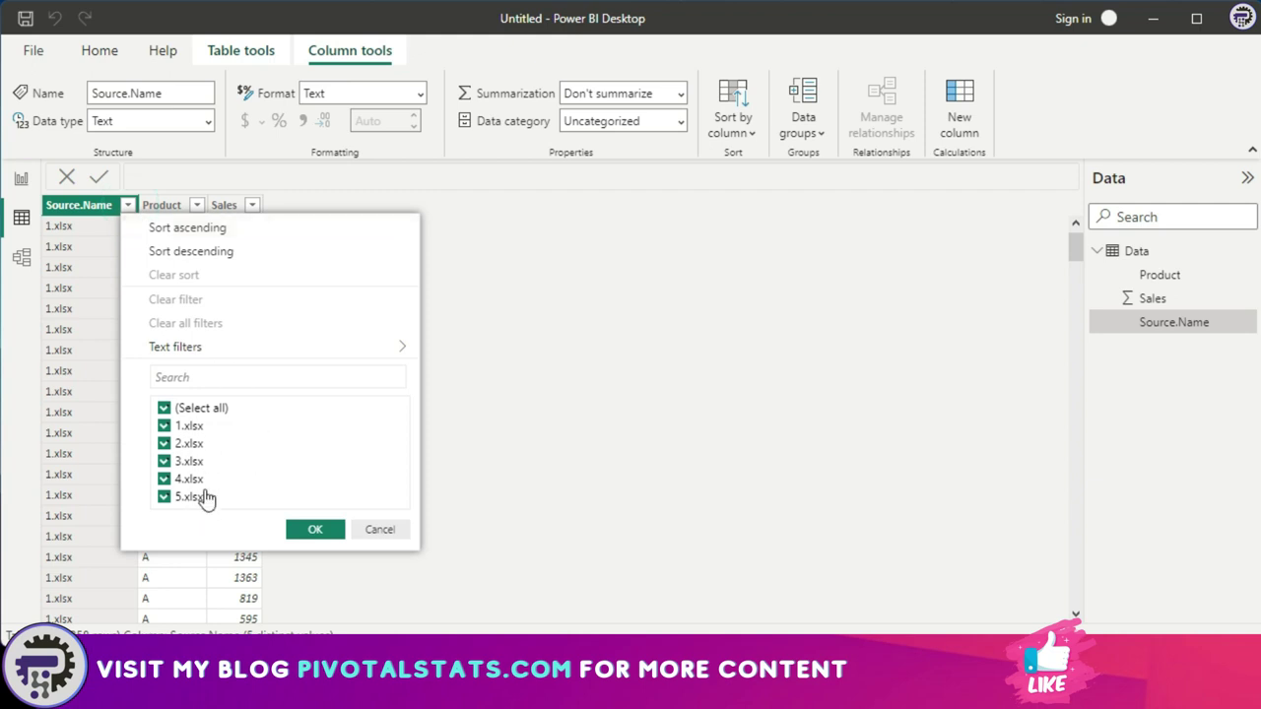
pyautogui.click(366, 534)
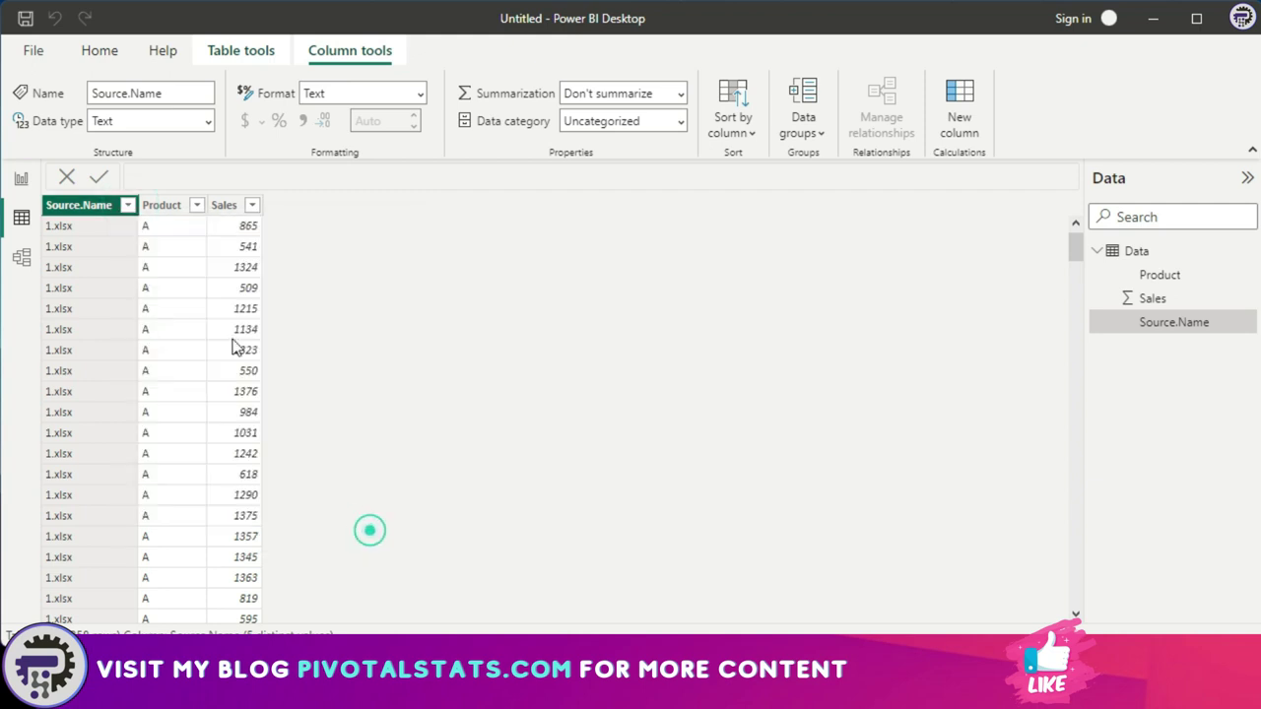
pyautogui.click(198, 205)
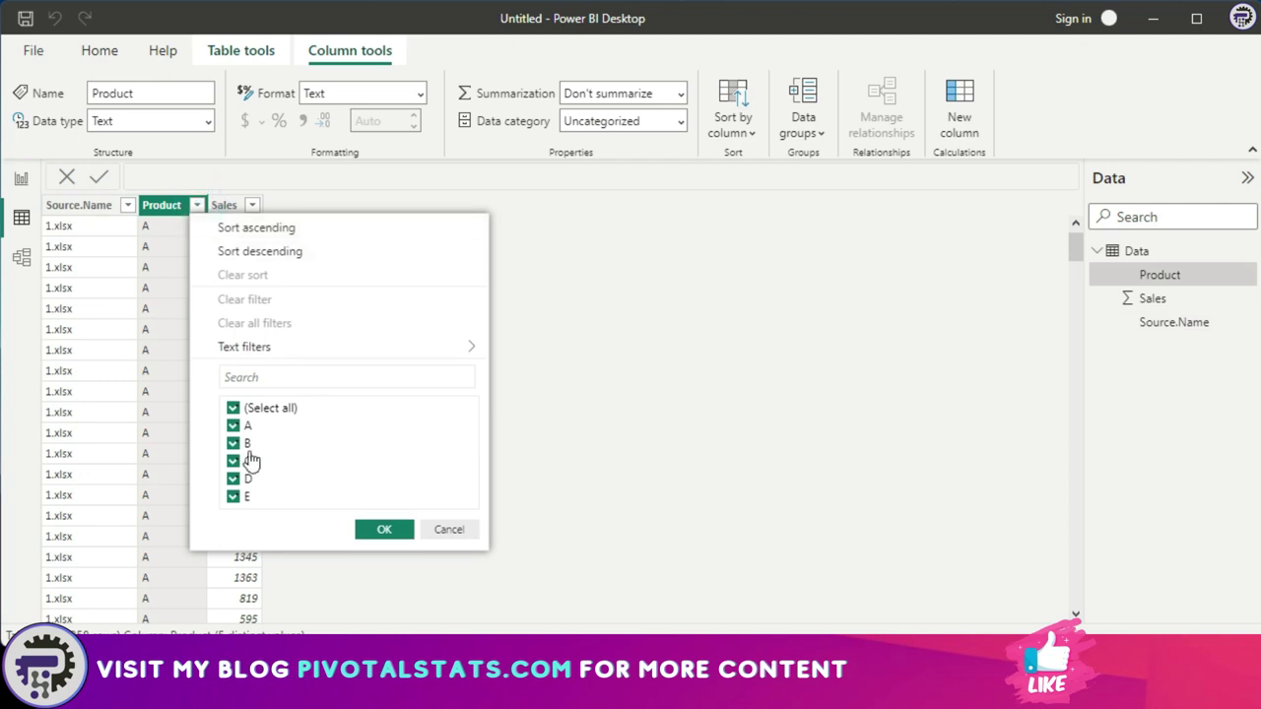
pyautogui.click(449, 530)
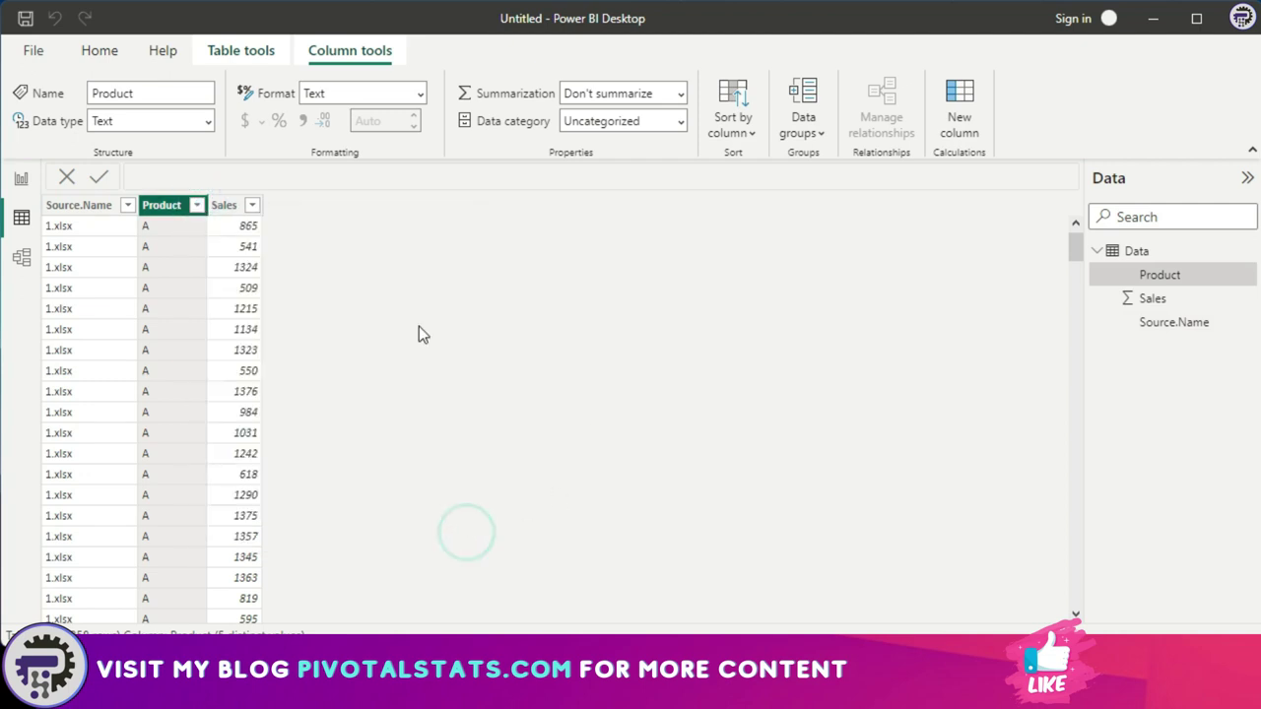
pyautogui.click(21, 178)
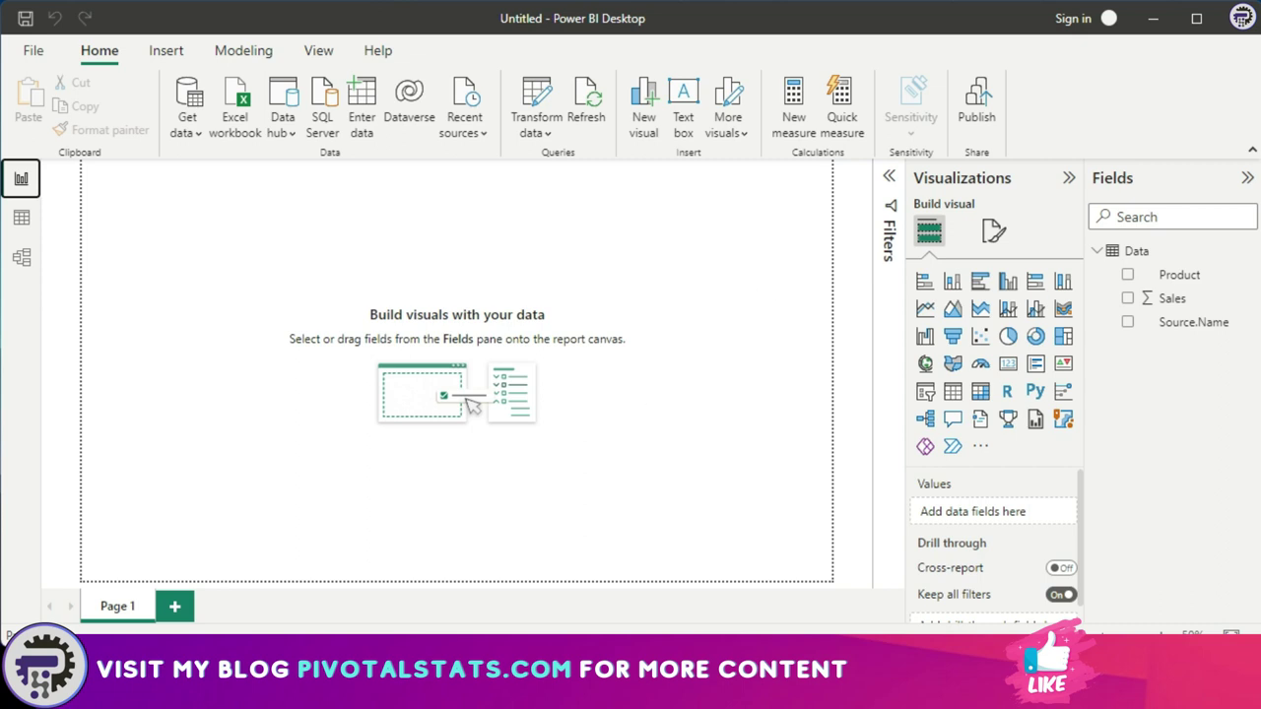
# Paste the new Excel file 6 into the Data folder in File Explorer and return to Power BI
pyautogui.hotkey('alt', 'Tab')
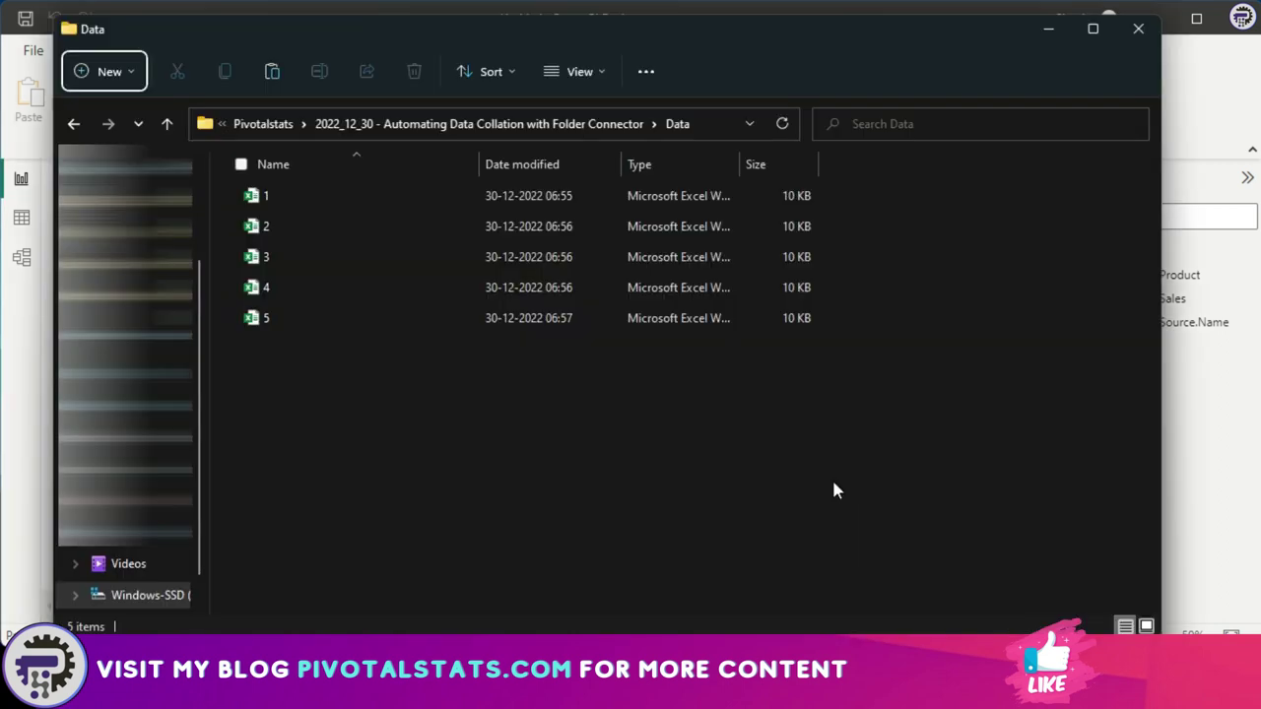
pyautogui.click(475, 478)
pyautogui.hotkey('ctrl', 'v')
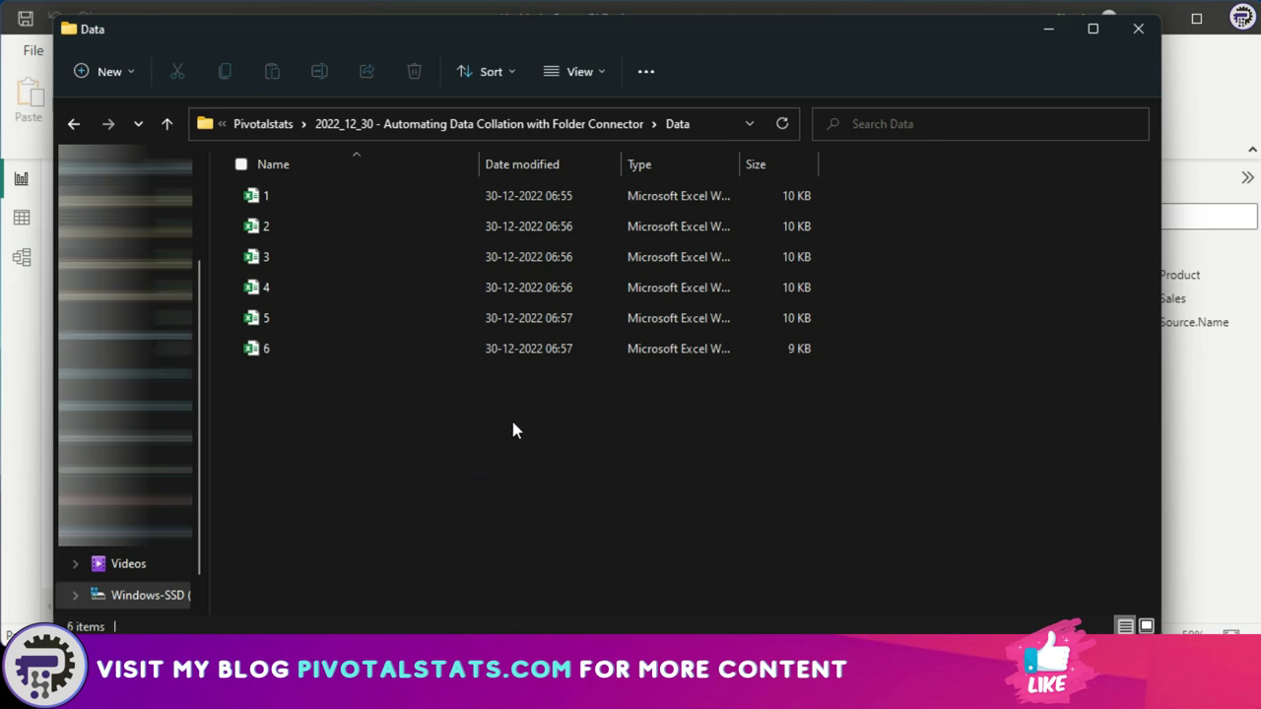
pyautogui.click(1051, 35)
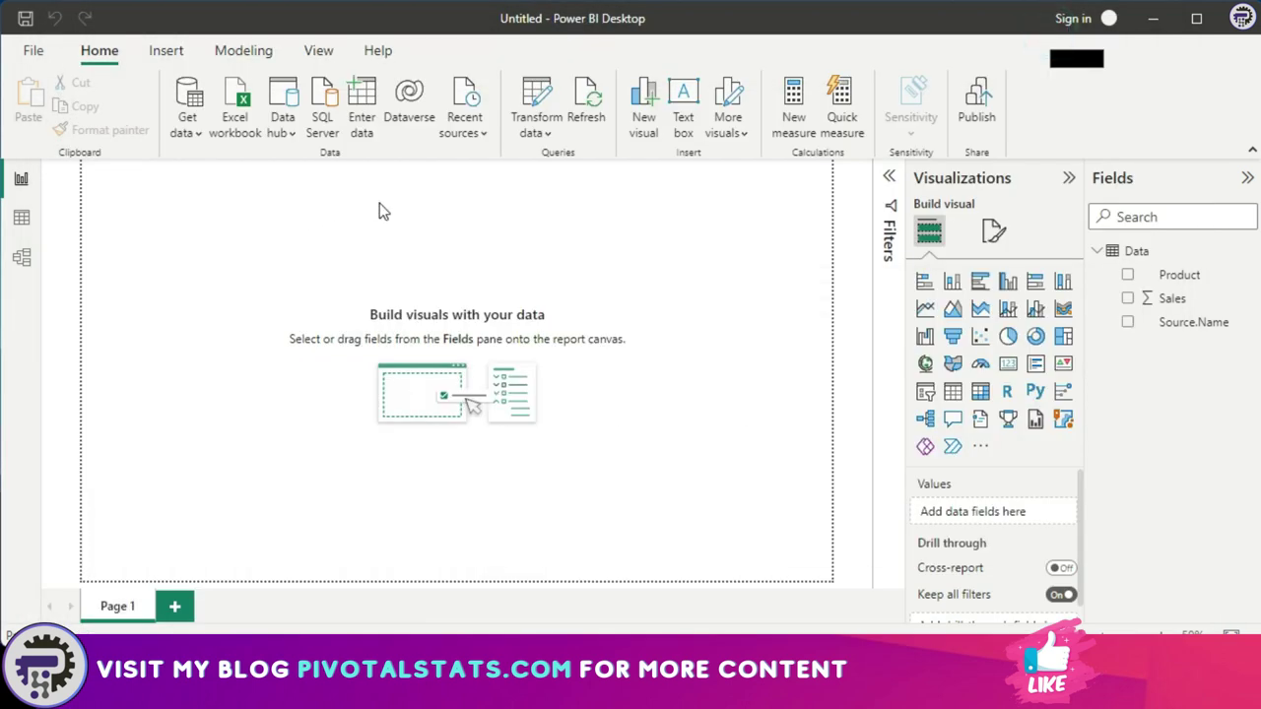
# Refresh the data and confirm in Data view that 6.xlsx and product F now appear
pyautogui.click(594, 116)
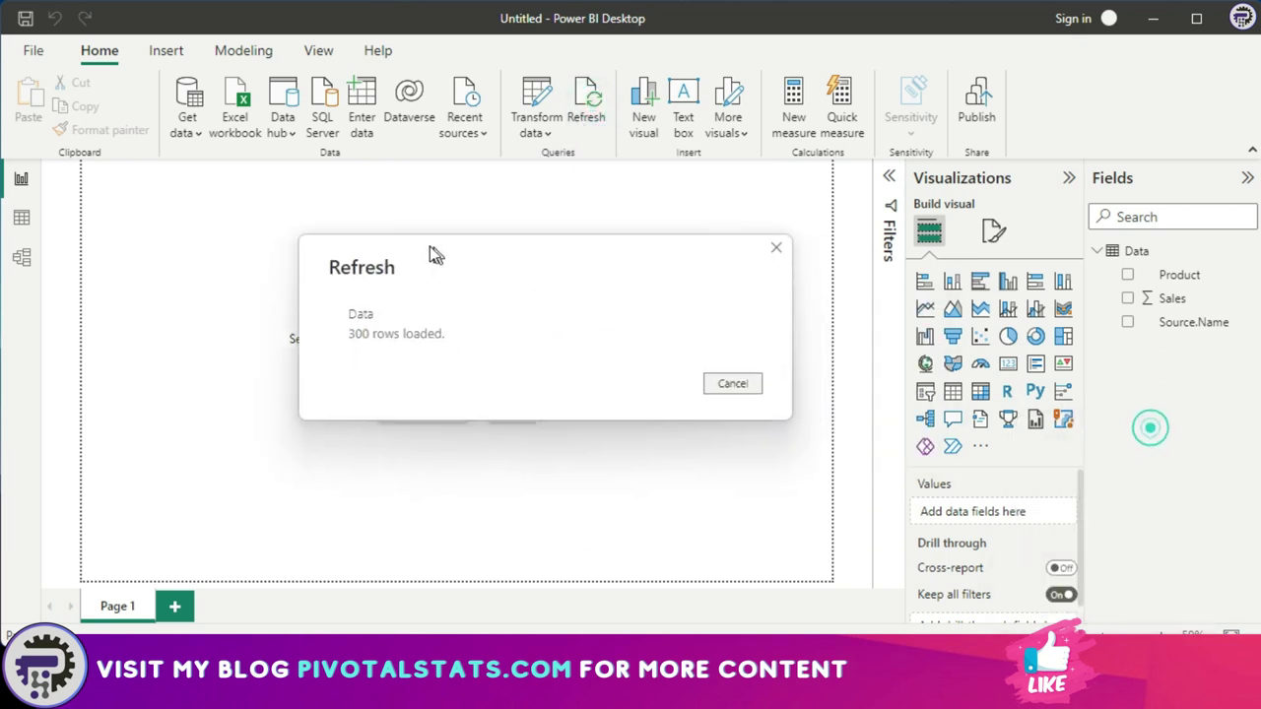
pyautogui.click(23, 219)
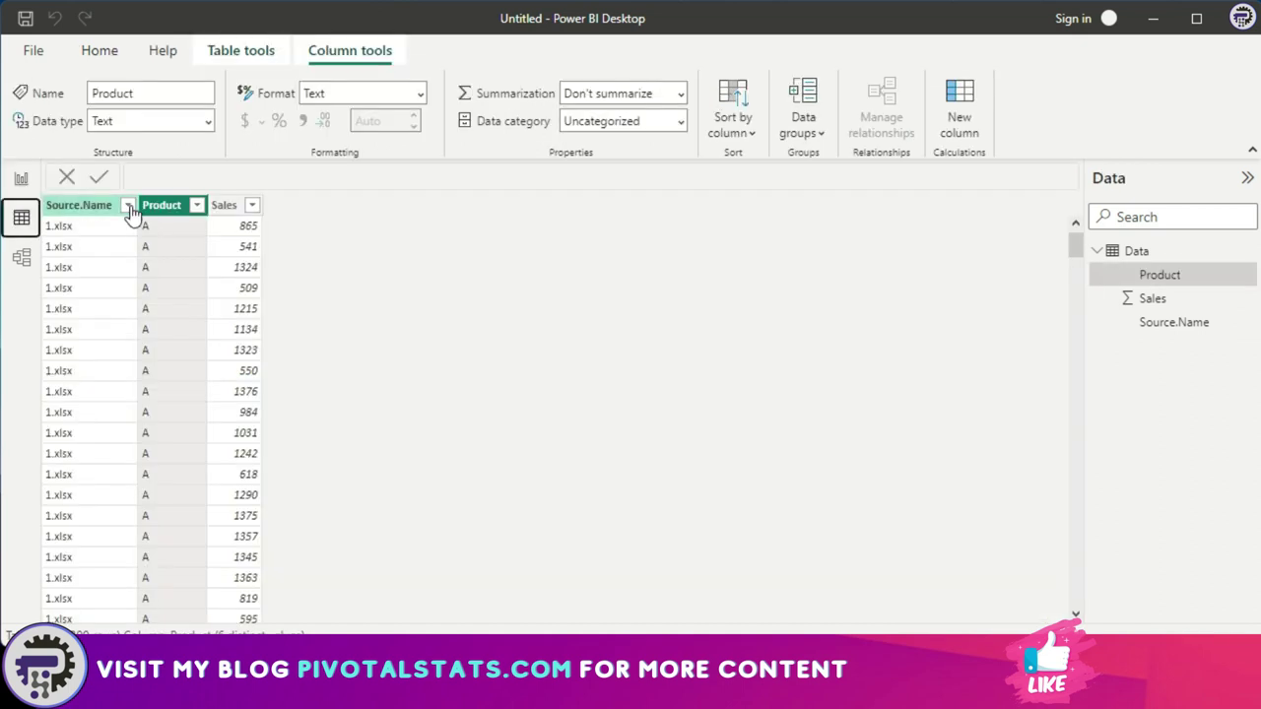
pyautogui.click(128, 206)
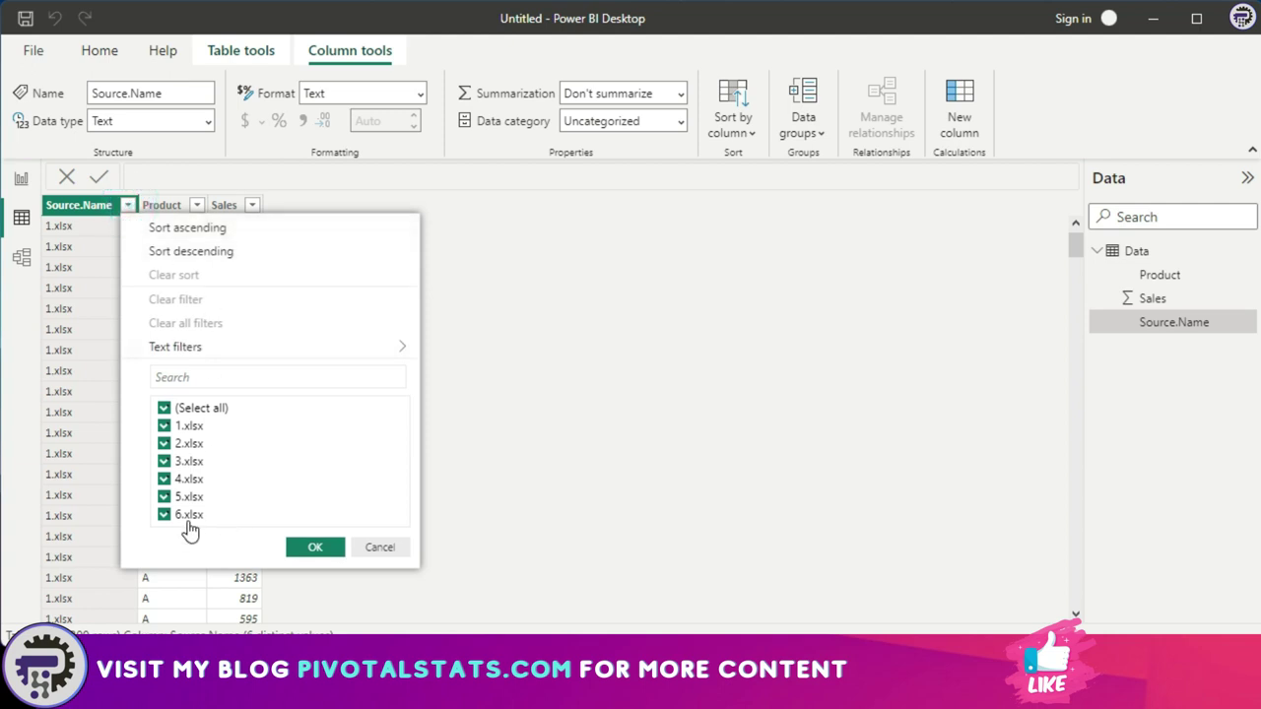
pyautogui.click(379, 548)
pyautogui.click(197, 205)
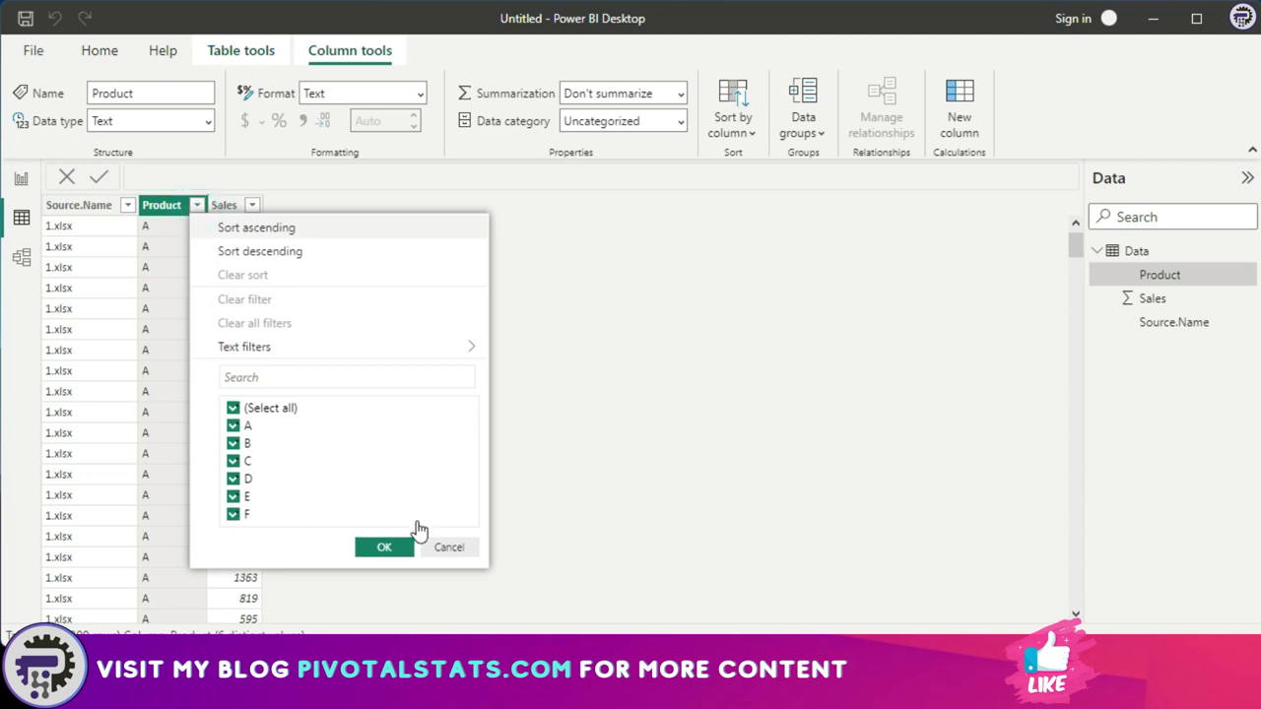
pyautogui.click(460, 552)
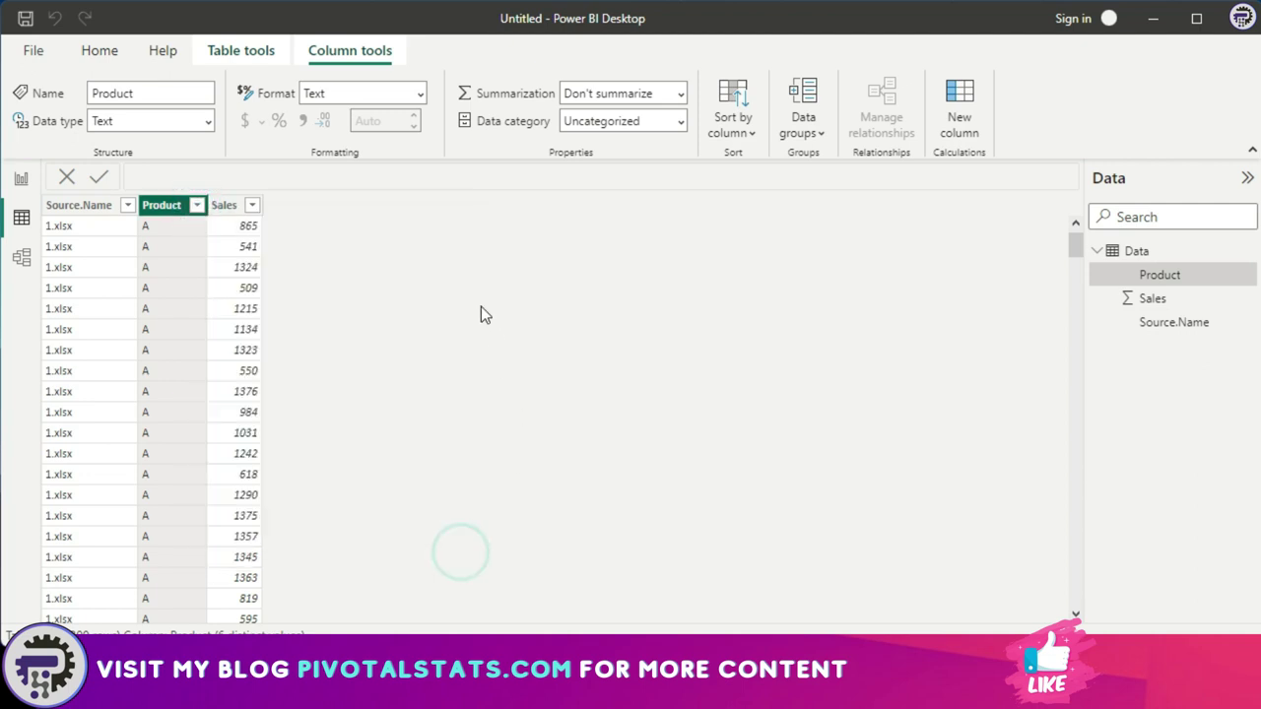
pyautogui.click(21, 180)
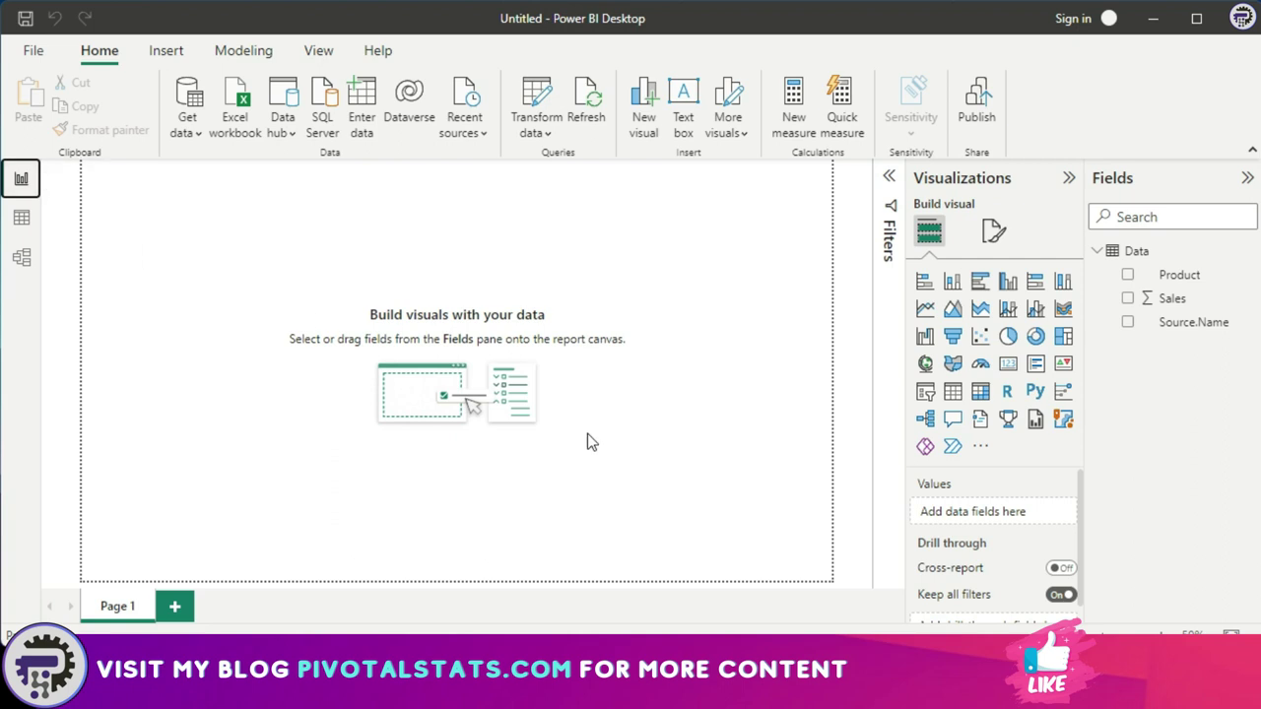